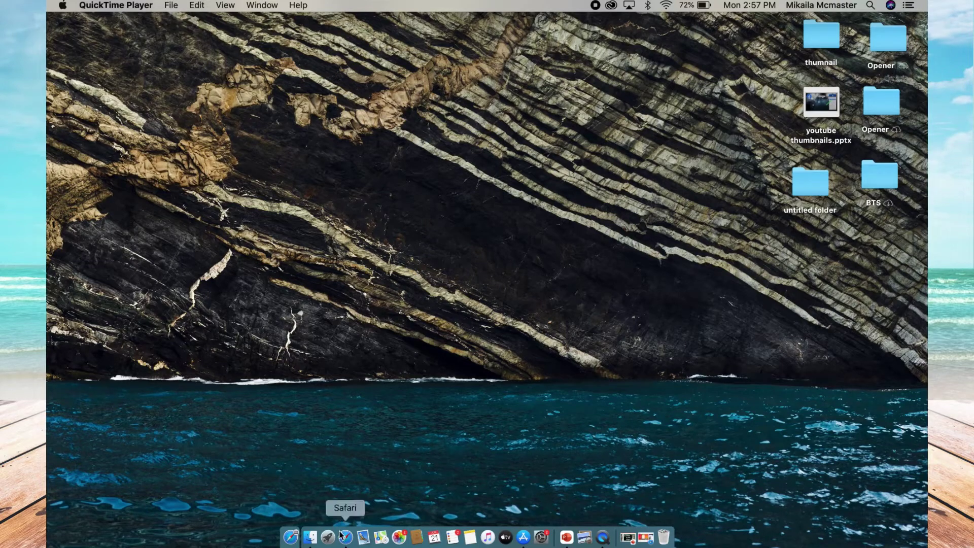
Open a new full-screen Safari window at myaccount.google.com
right_click(346, 537)
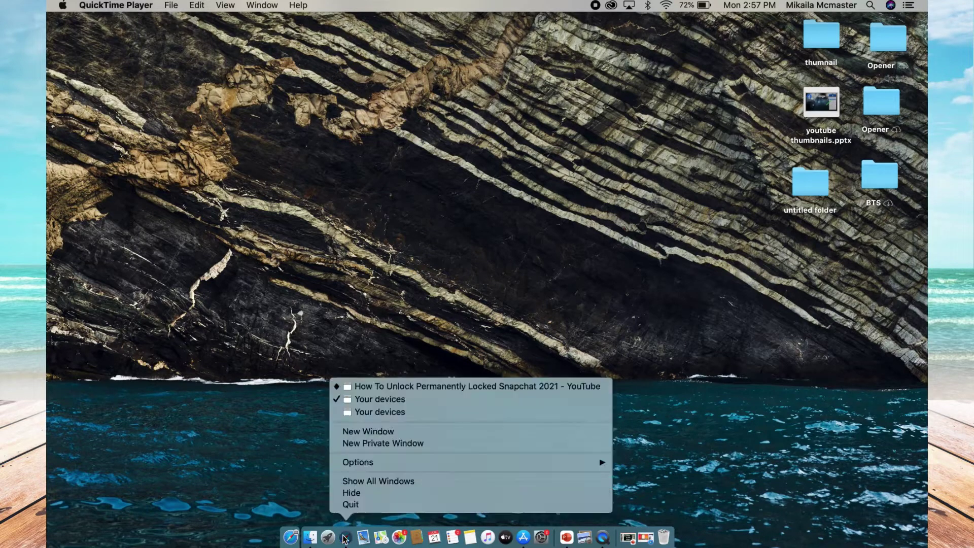
click(344, 434)
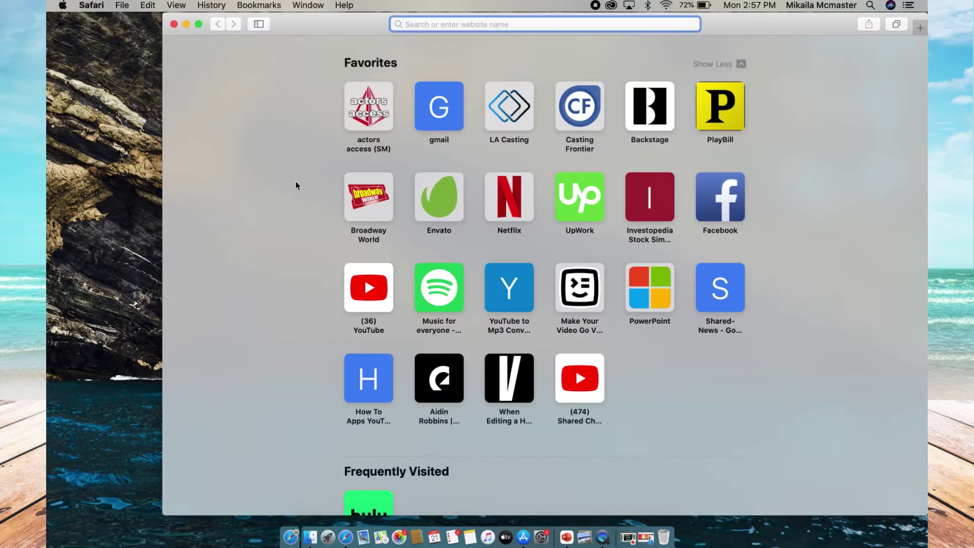
click(198, 24)
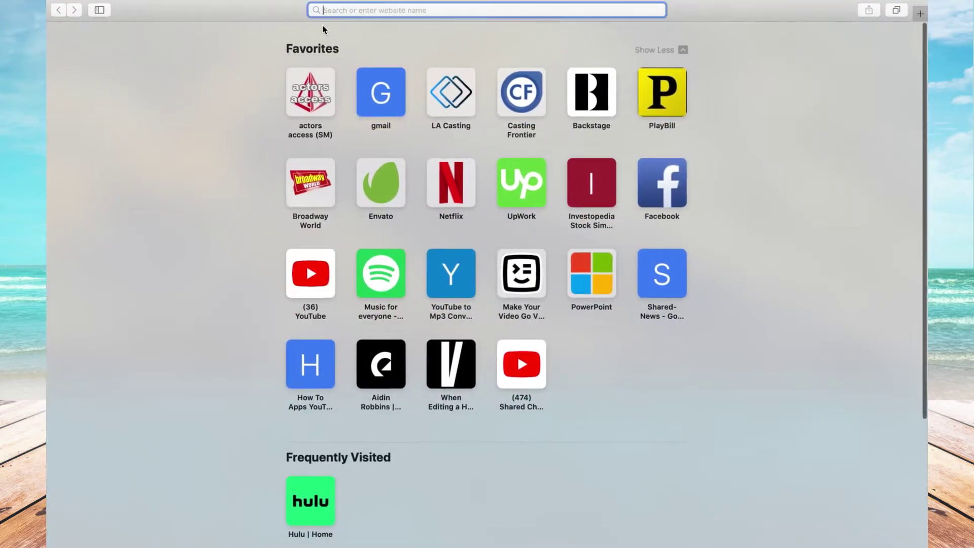
text(my)
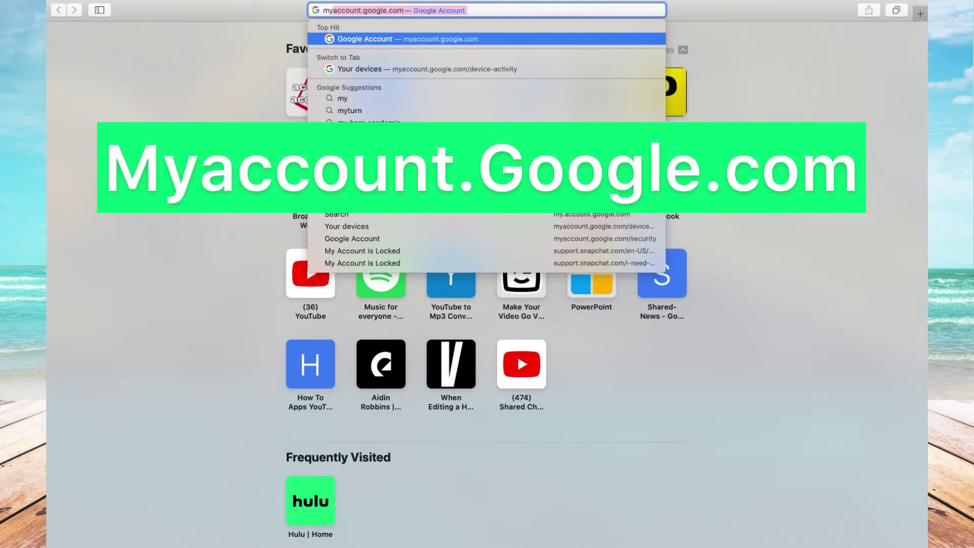
key(Return)
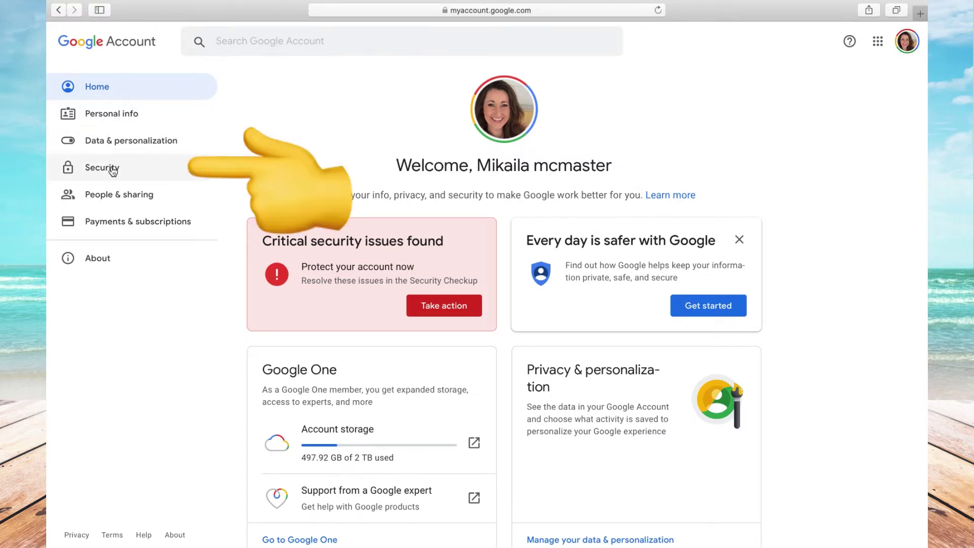
Go to the Security section of the Google Account sidebar
click(131, 171)
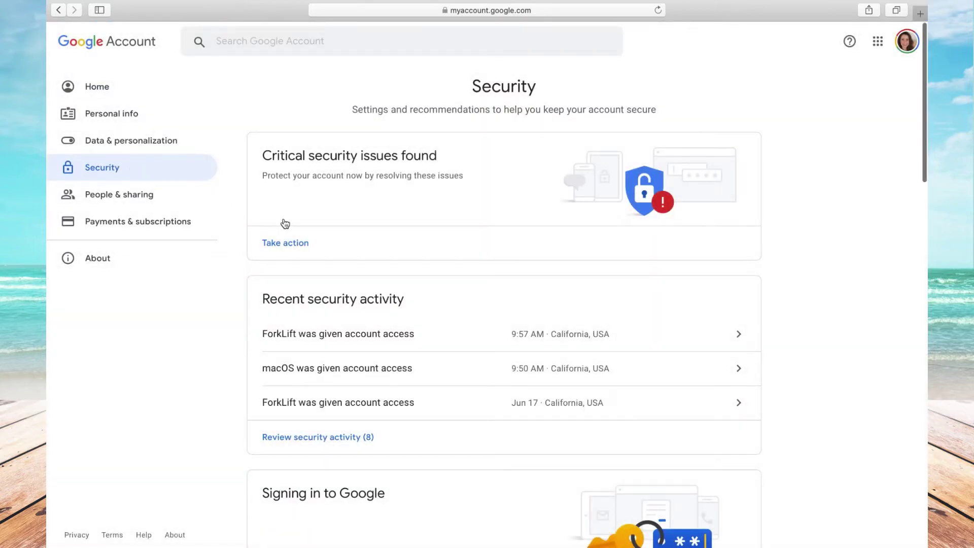
scroll(285, 223, down, 3)
scroll(284, 223, down, 5)
scroll(285, 223, down, 5)
scroll(285, 223, down, 3)
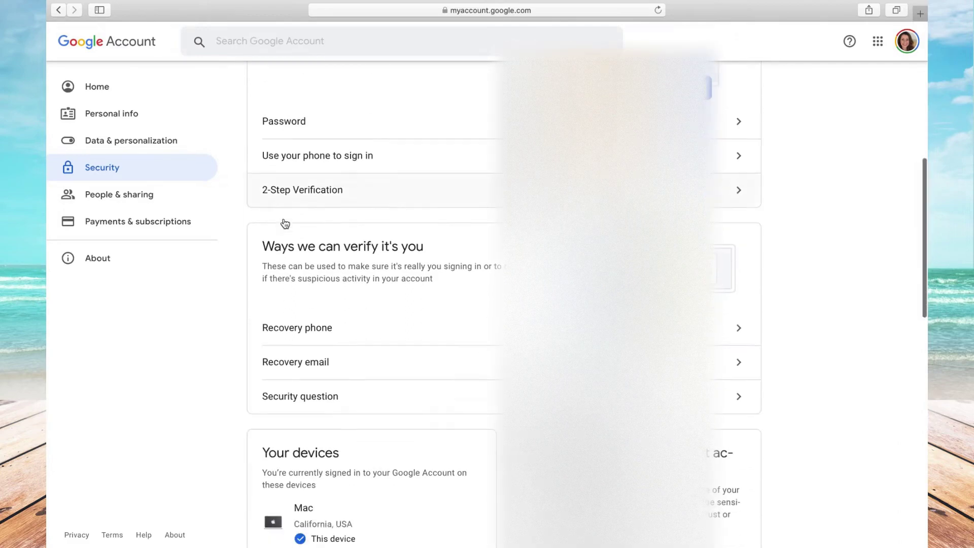
scroll(285, 222, down, 3)
scroll(285, 223, down, 1)
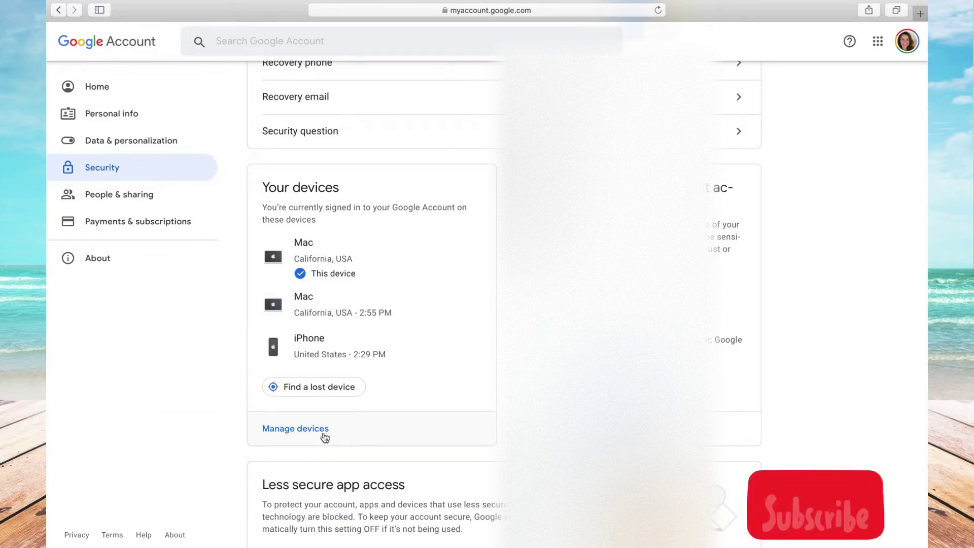
Show the full device list via Manage devices under Your devices
click(324, 436)
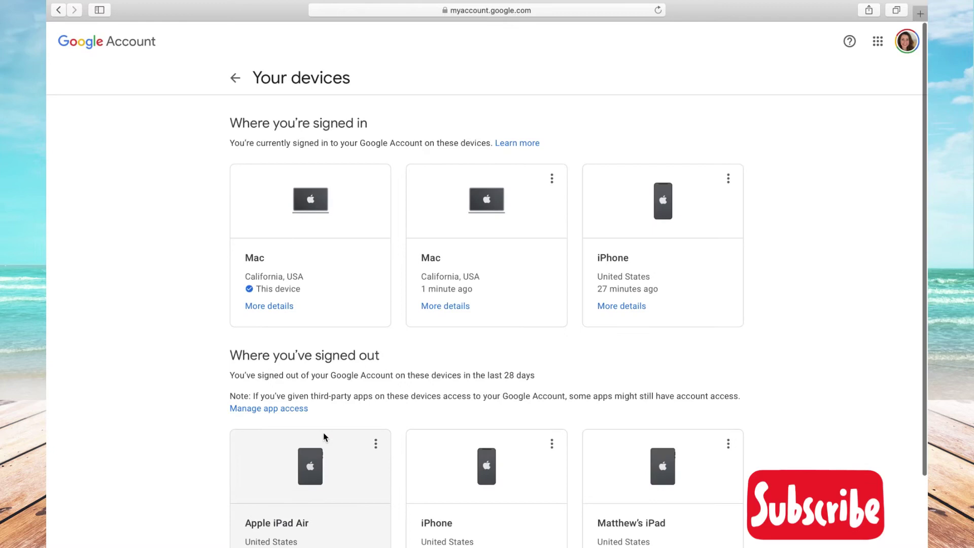
scroll(324, 437, down, 1)
scroll(324, 437, up, 1)
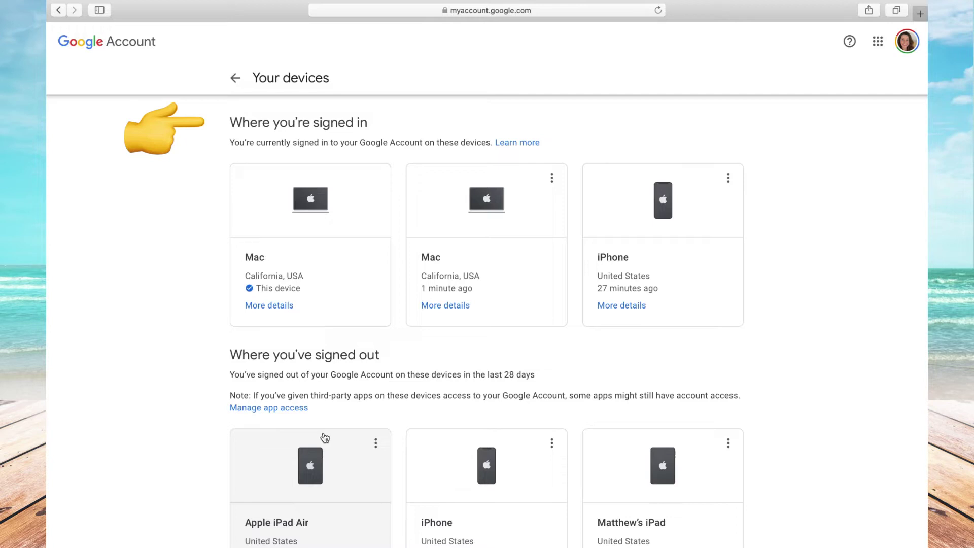
scroll(325, 436, down, 1)
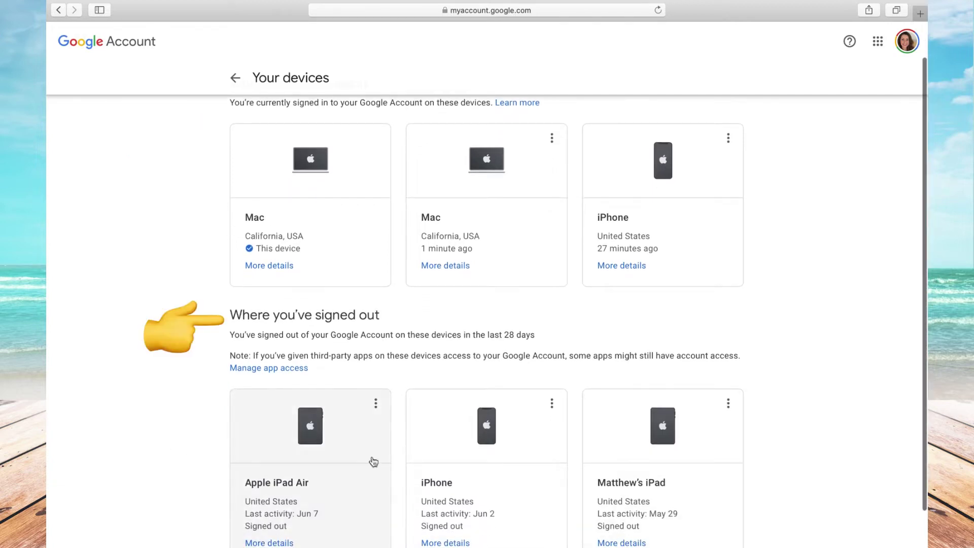
scroll(564, 437, up, 1)
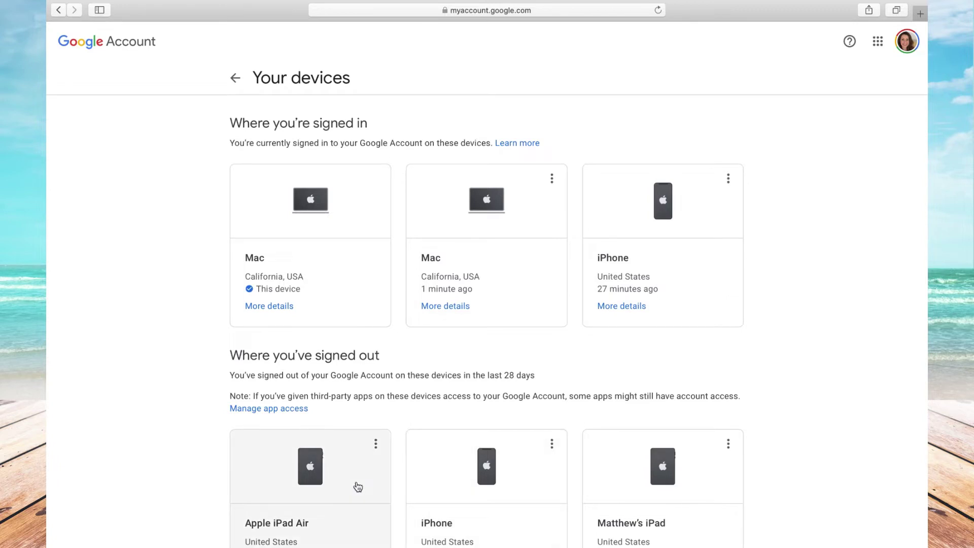
scroll(358, 487, down, 3)
scroll(533, 213, up, 3)
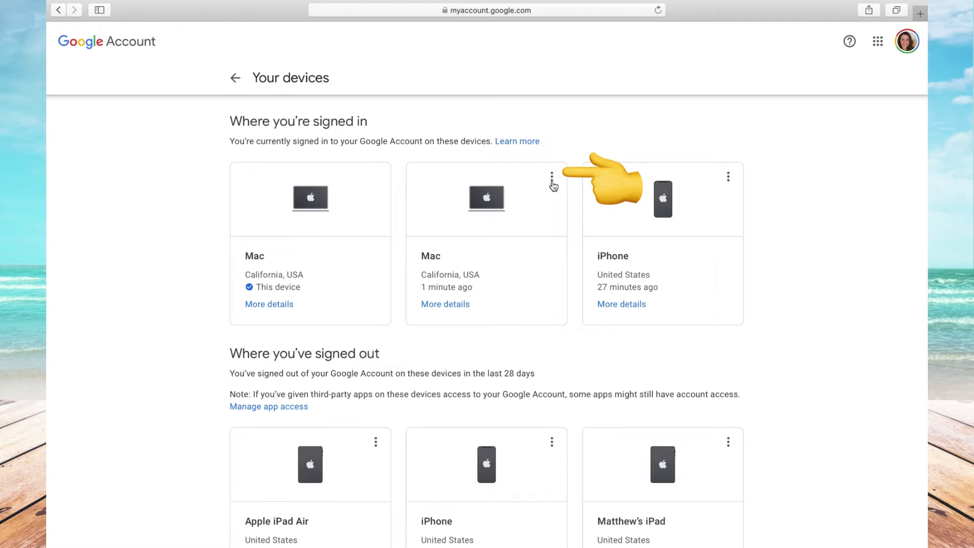
Reveal the Sign out option from the second Mac's three-dot menu
click(553, 182)
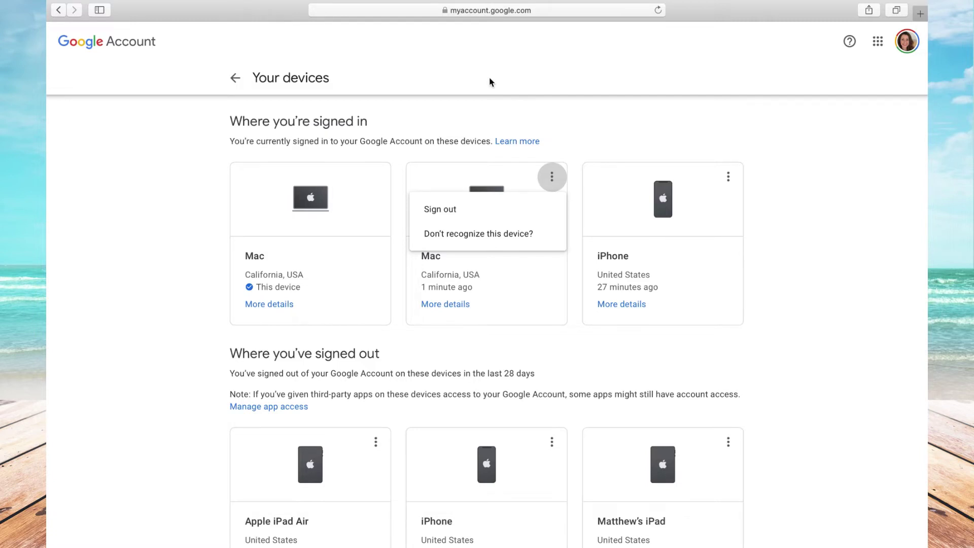
Go back to Security and start the 2-Step Verification introduction
click(240, 81)
click(238, 80)
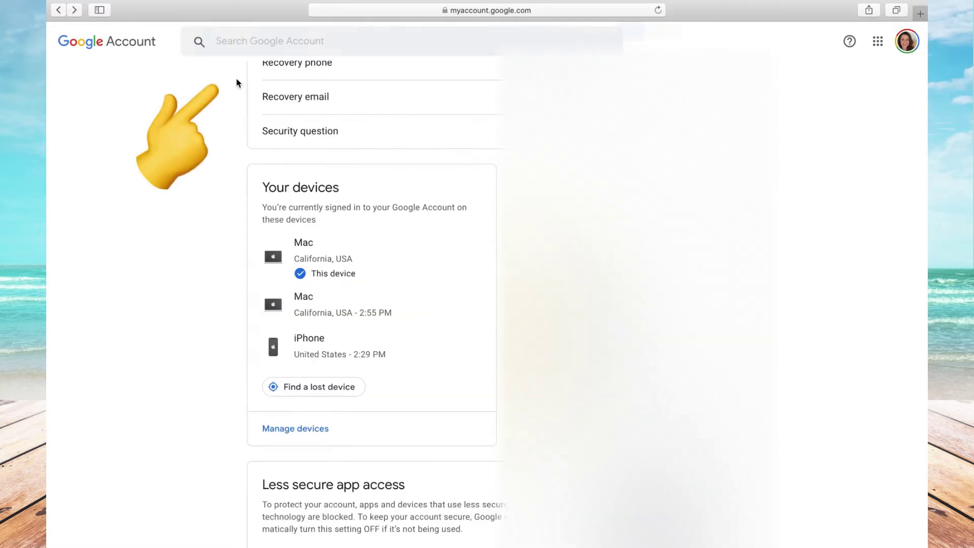
scroll(422, 343, up, 3)
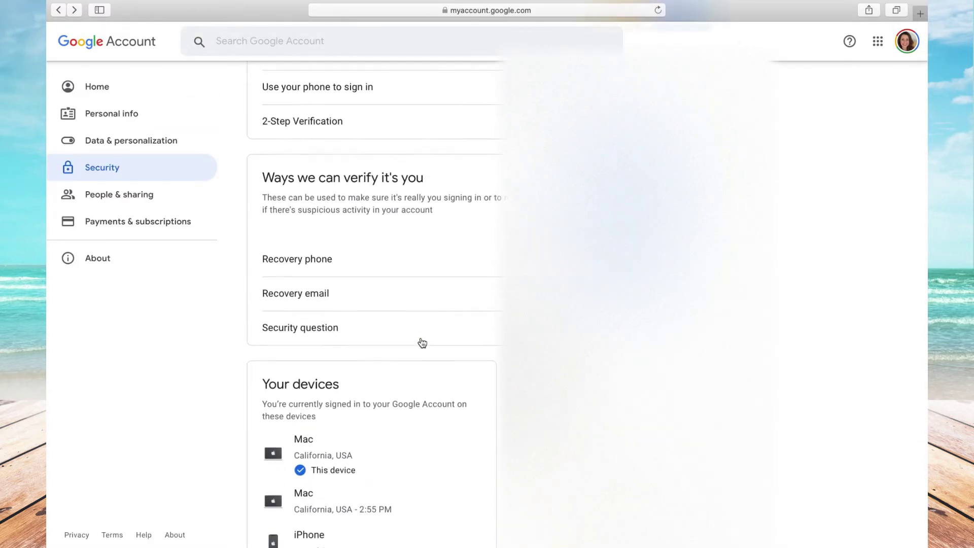
scroll(422, 342, up, 2)
scroll(422, 342, up, 1)
scroll(422, 342, up, 2)
scroll(423, 342, up, 2)
scroll(422, 343, up, 2)
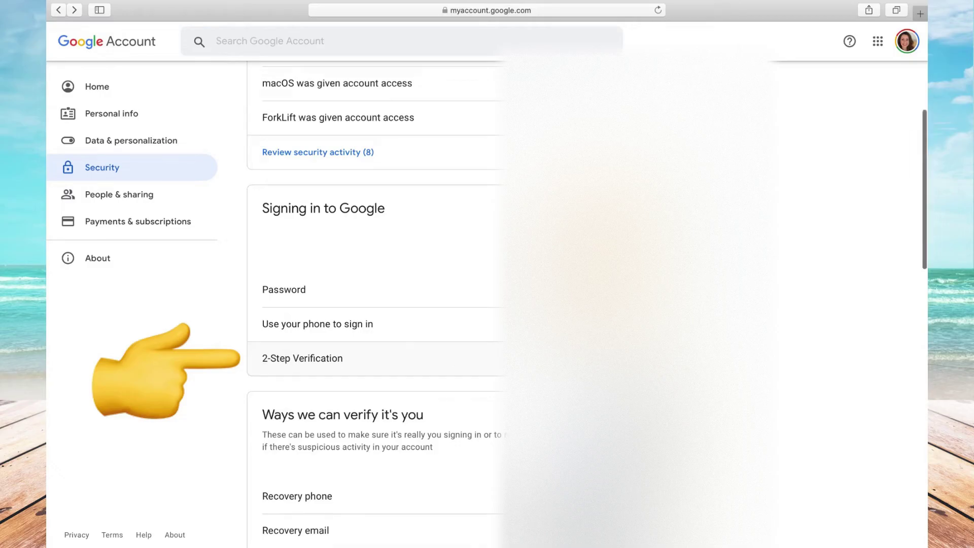
click(381, 357)
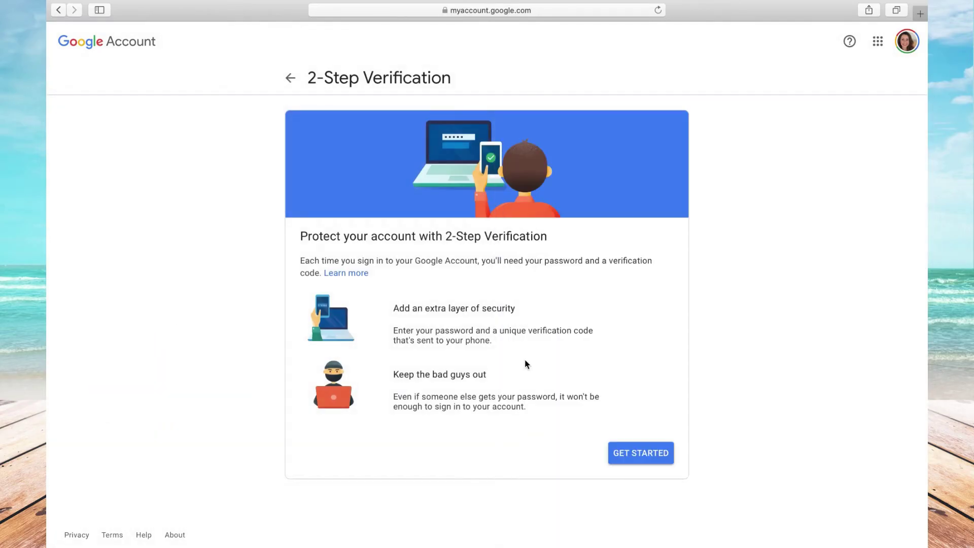
Confirm the password, accept phone prompts as second step and turn on 2-Step Verification
click(638, 454)
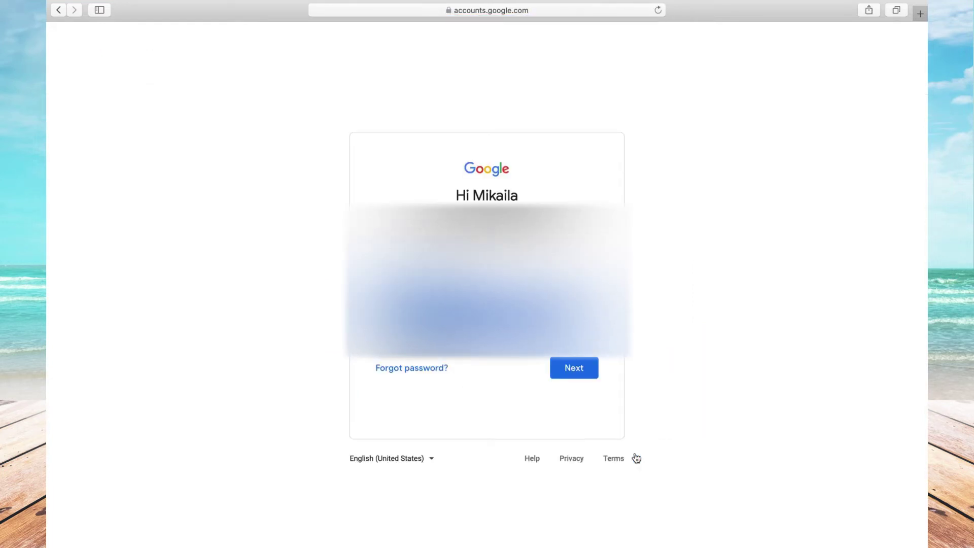
key(Return)
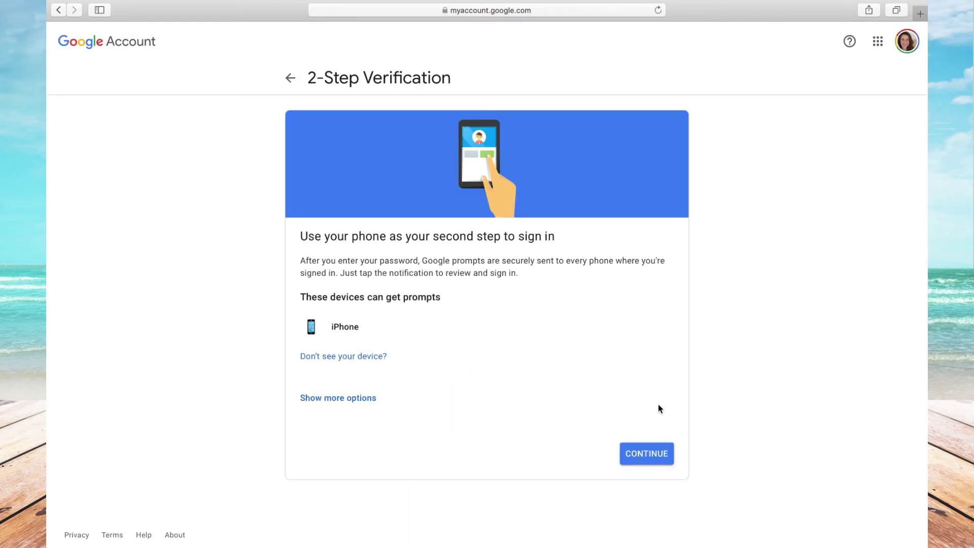
click(649, 454)
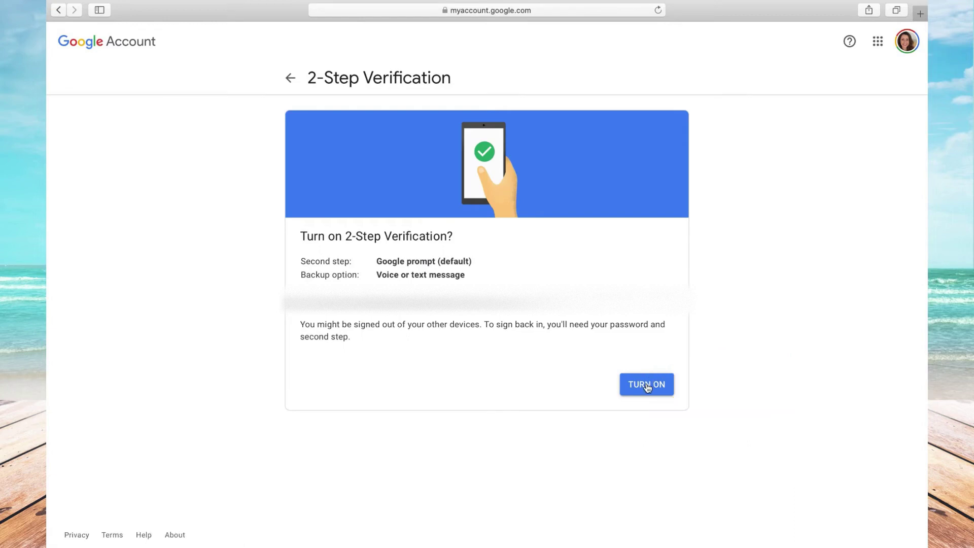
click(648, 387)
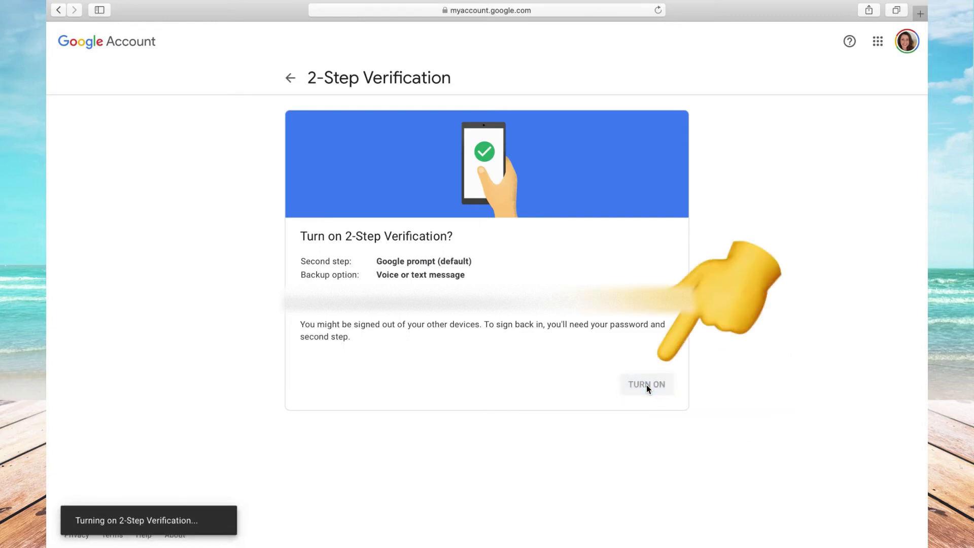
scroll(645, 384, down, 3)
scroll(645, 385, down, 2)
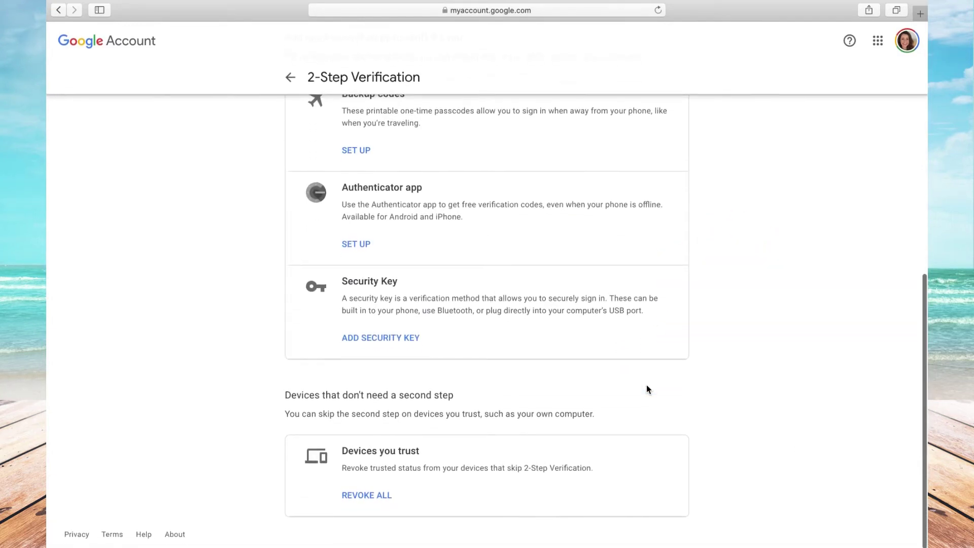